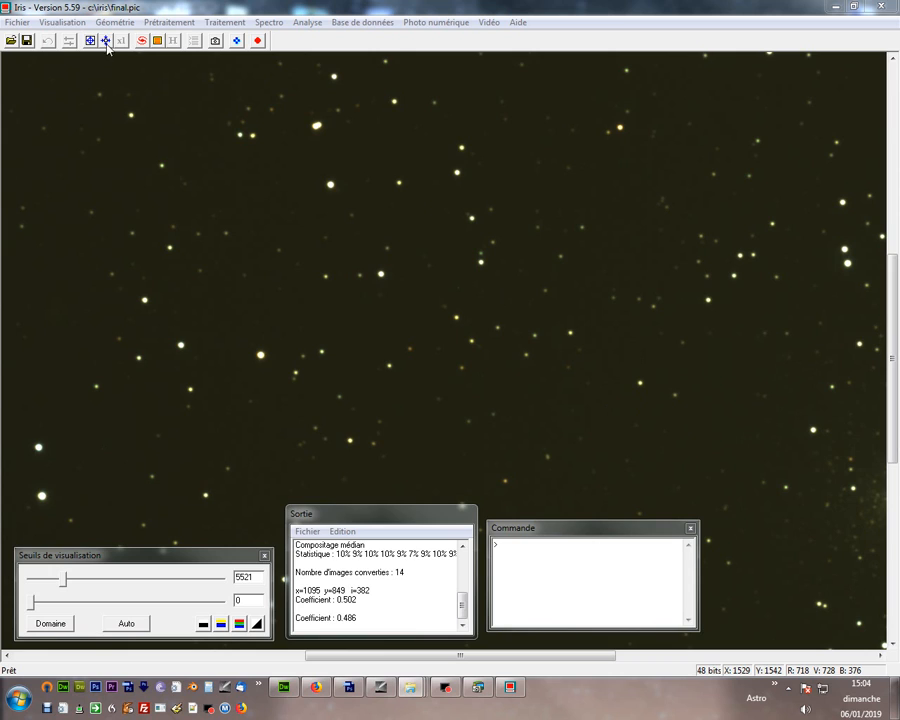
- Examine the final.pic image with both the edge-on galaxy and the globular cluster in the frame
click(106, 42)
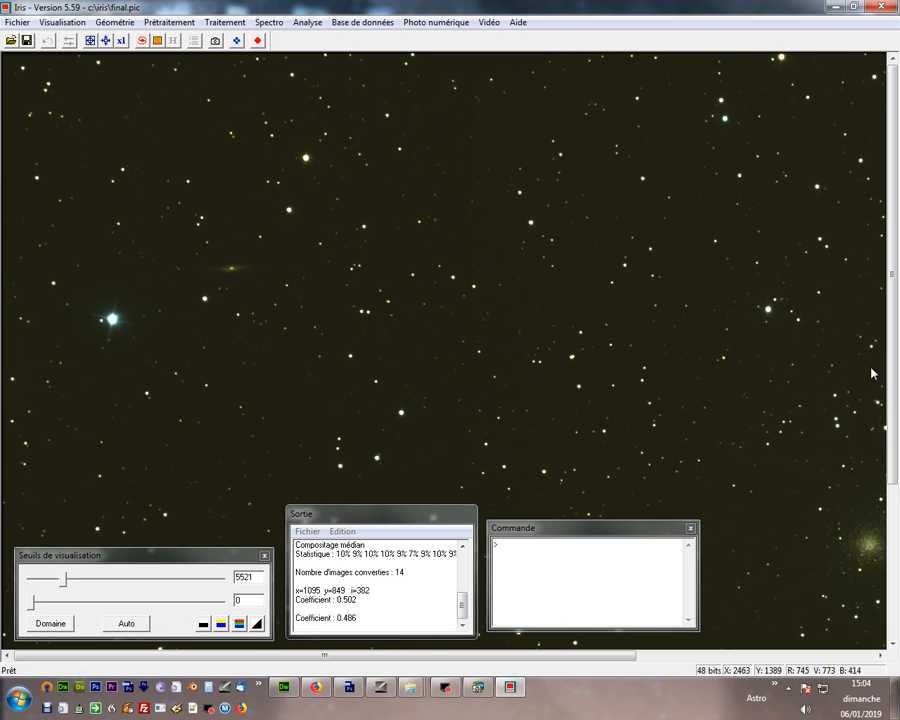
drag(888, 303, 897, 399)
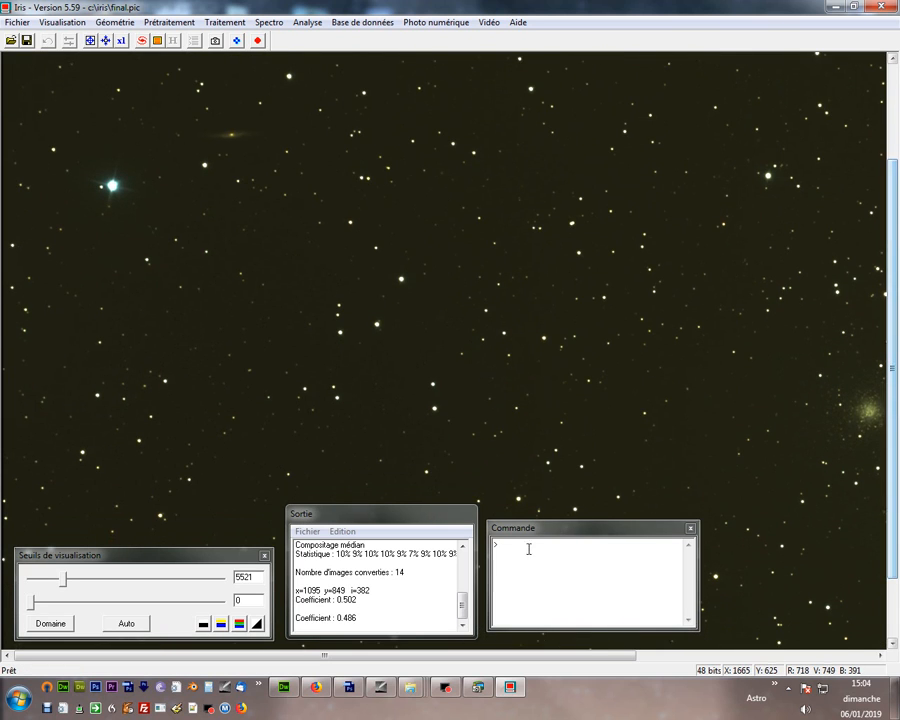
drag(335, 655, 392, 663)
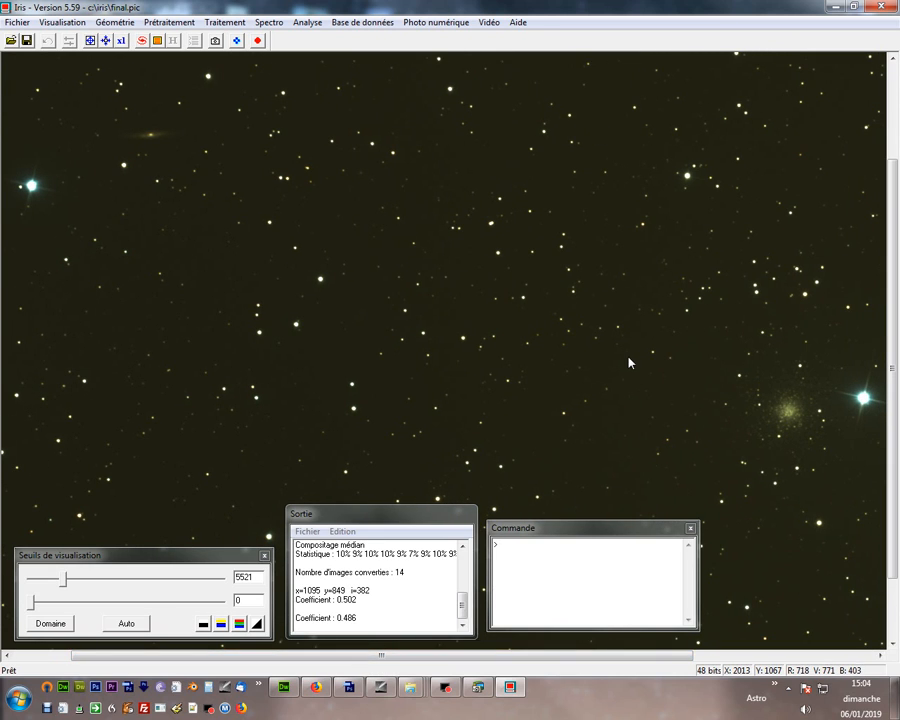
drag(556, 657, 557, 644)
- Switch to Cartes du Ciel and review the CCD finder rectangles, including the field calculation for telescope focal length, pixel size and pixel count
key(alt+Tab)
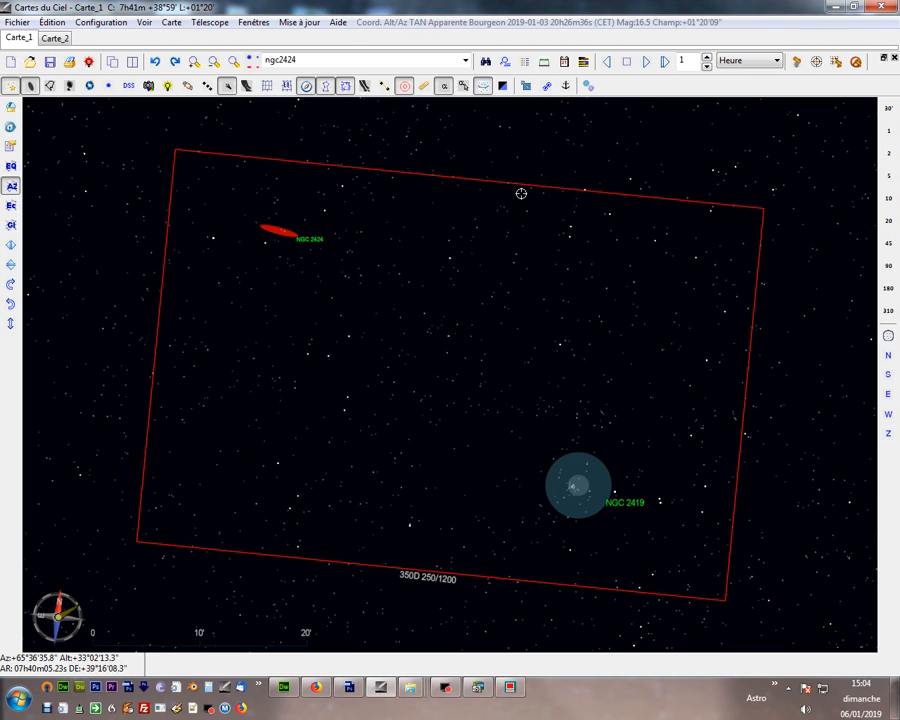
right_click(403, 87)
click(435, 96)
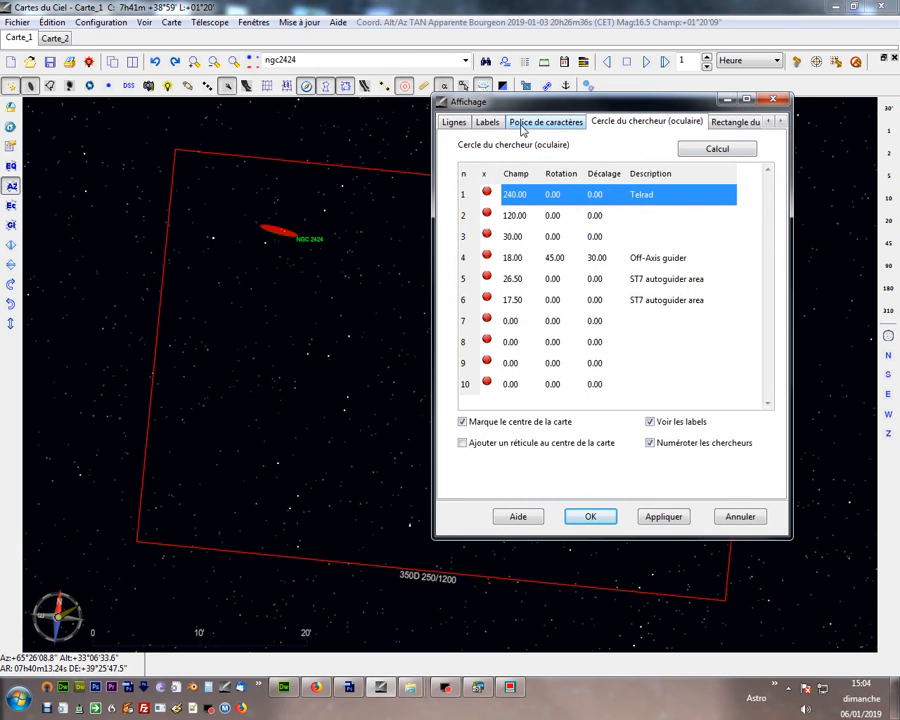
click(712, 124)
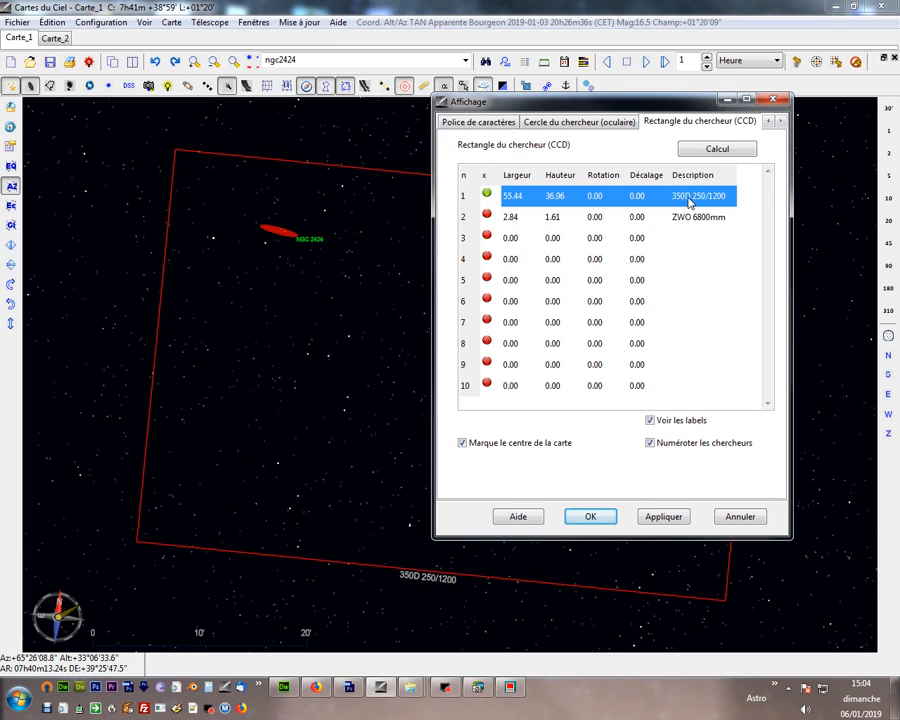
double_click(605, 219)
double_click(783, 253)
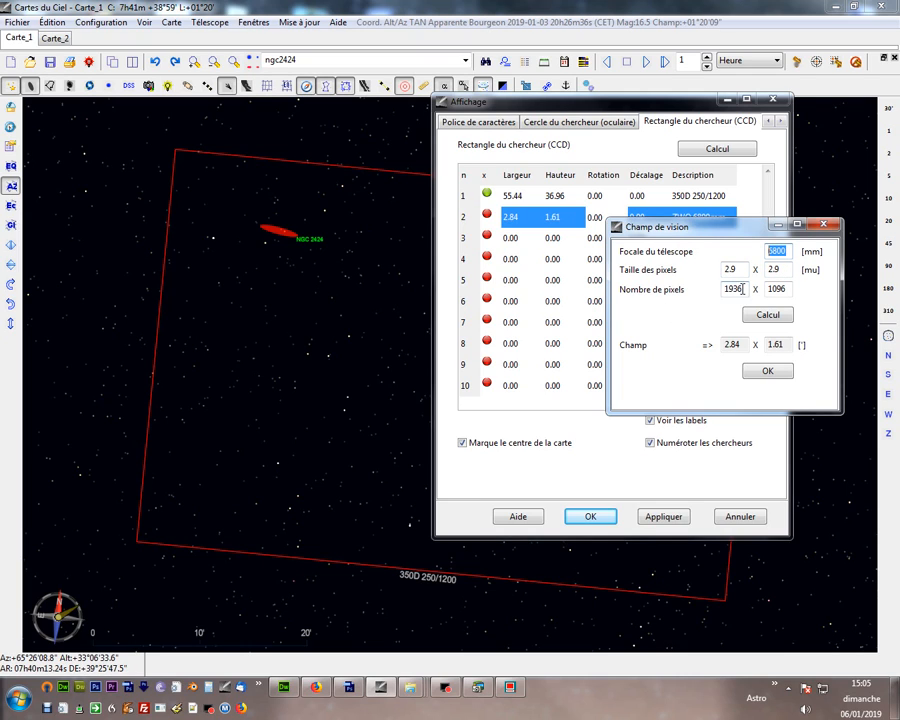
double_click(735, 288)
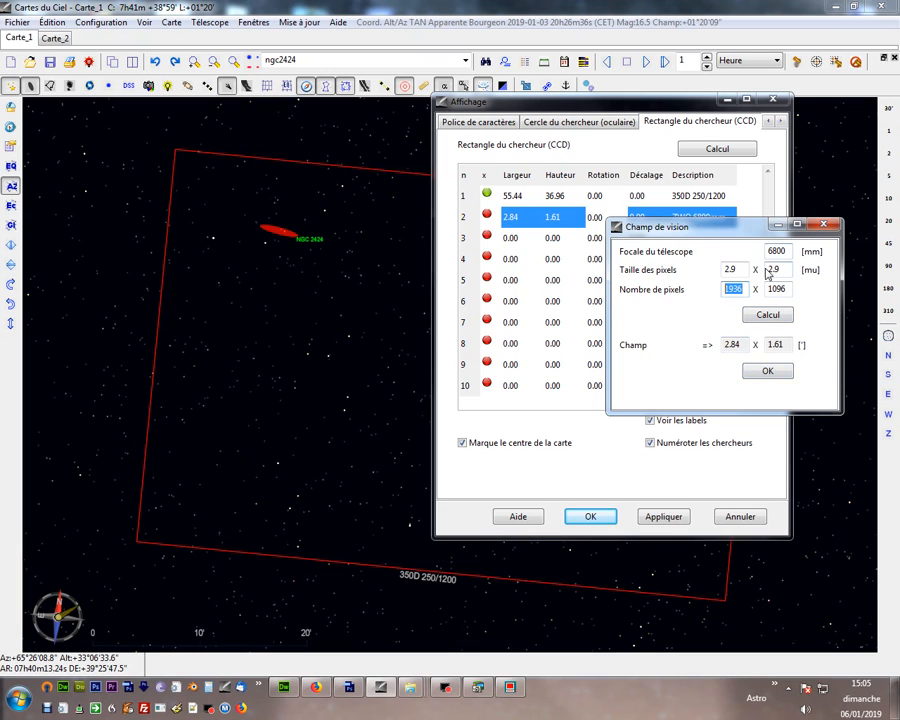
click(825, 226)
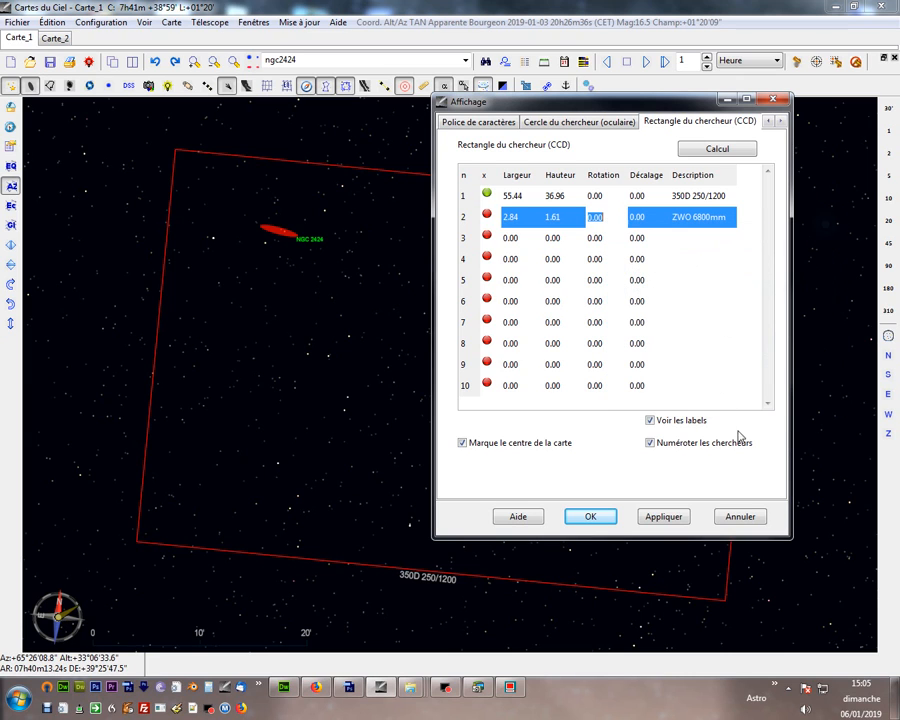
click(773, 99)
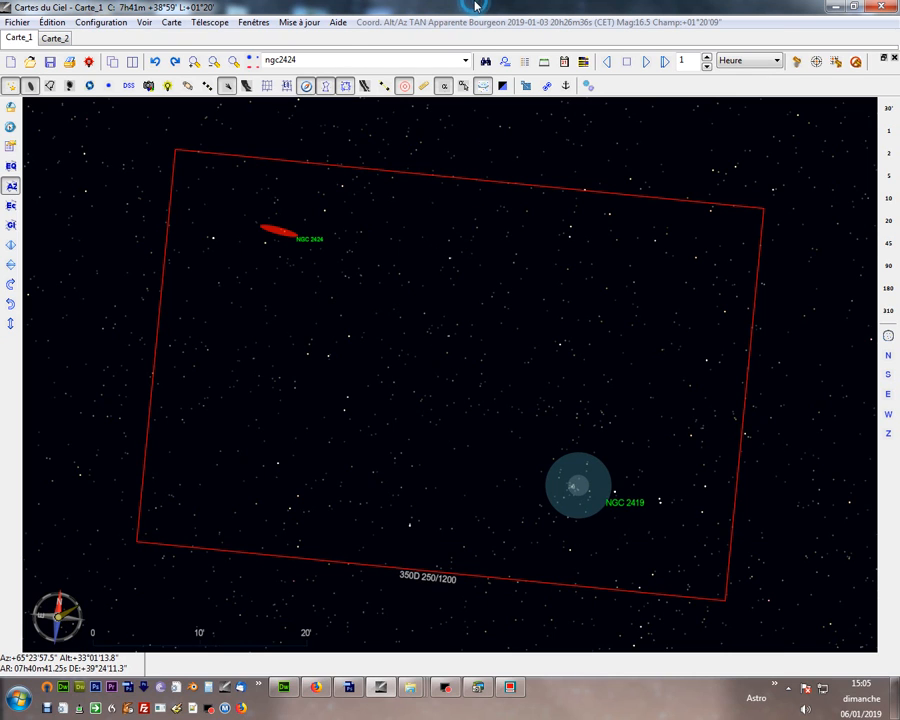
- Configure the object list to include only stars (Étoiles), leaving out nebulae, solar system objects, variable stars and double stars
scroll(508, 357, up, 1)
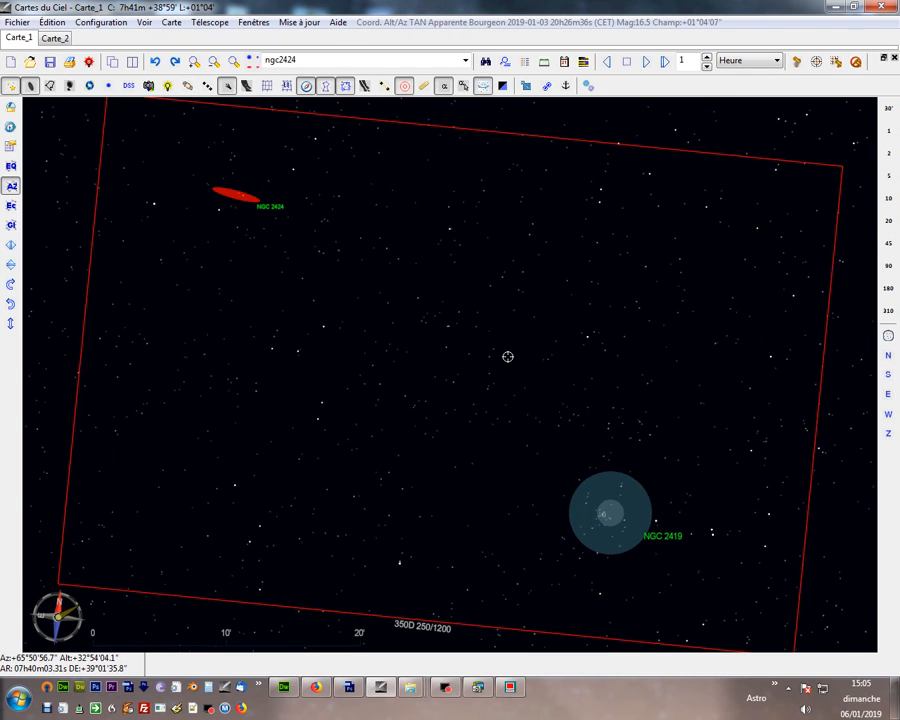
scroll(508, 357, up, 2)
scroll(508, 357, down, 1)
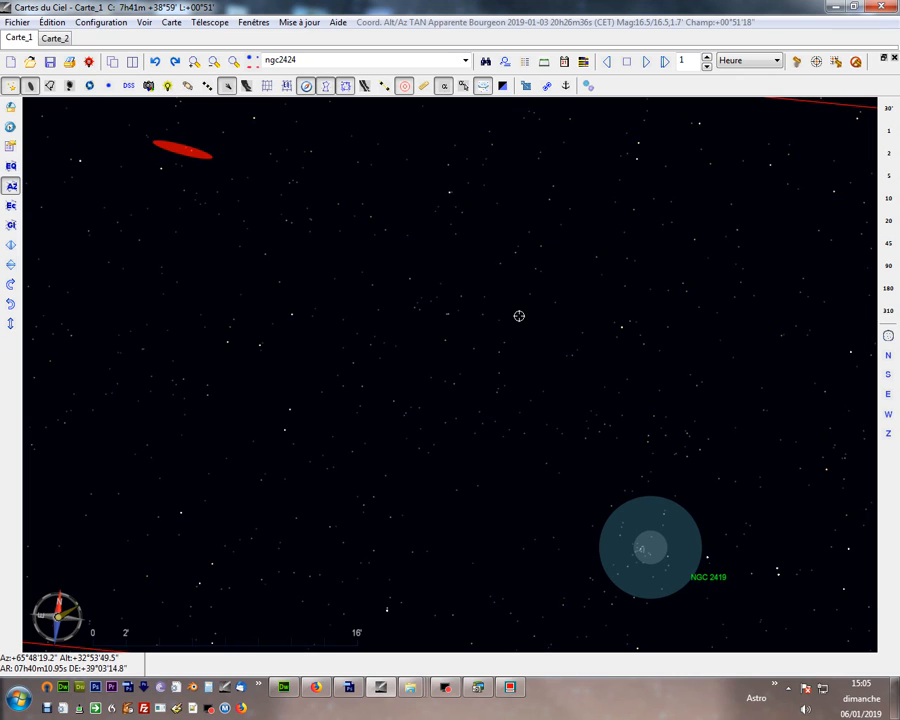
right_click(526, 67)
click(545, 73)
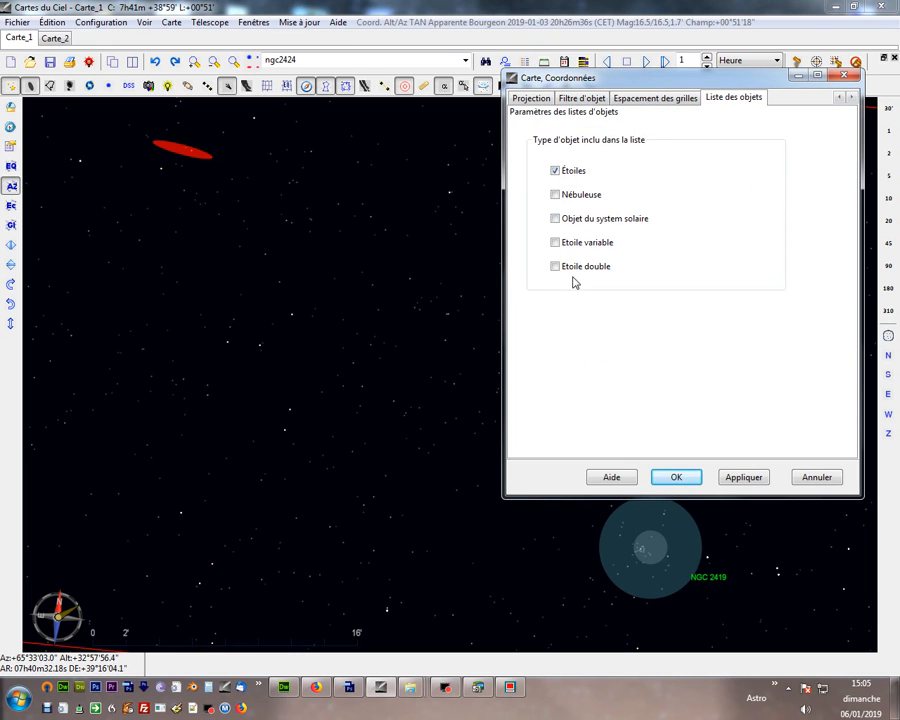
click(572, 266)
click(569, 194)
click(560, 265)
click(562, 194)
click(699, 481)
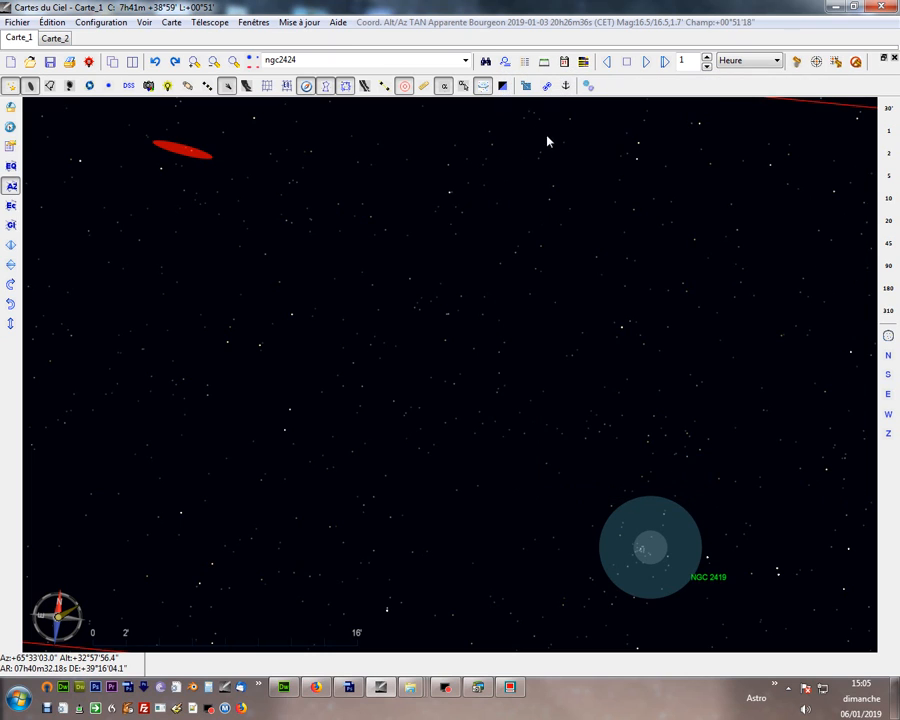
- List the objects in the displayed field and sort them by magnitude (Magn.)
click(526, 61)
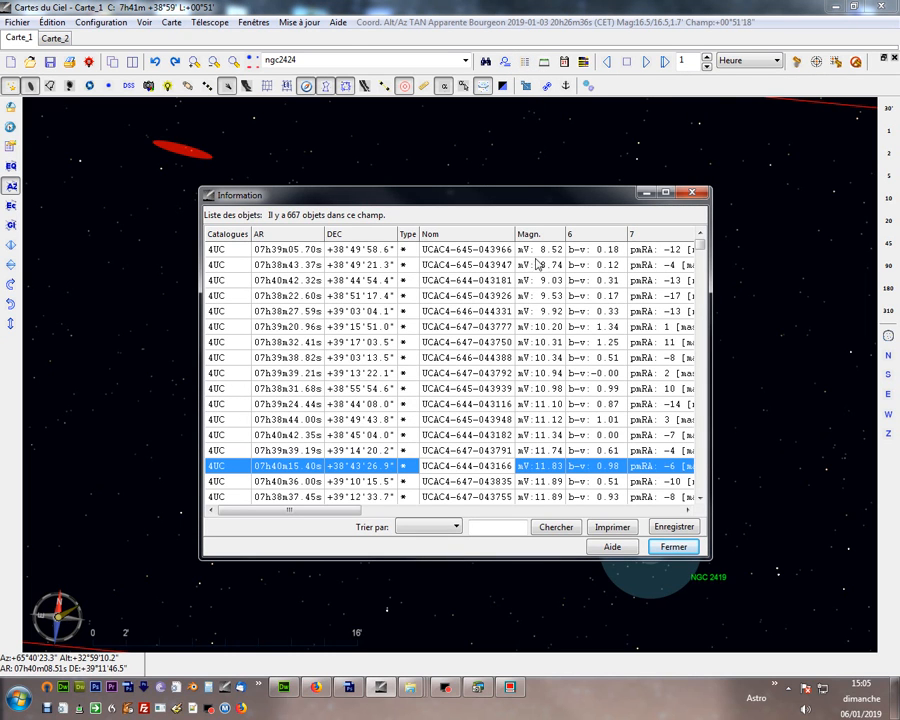
click(452, 524)
click(428, 589)
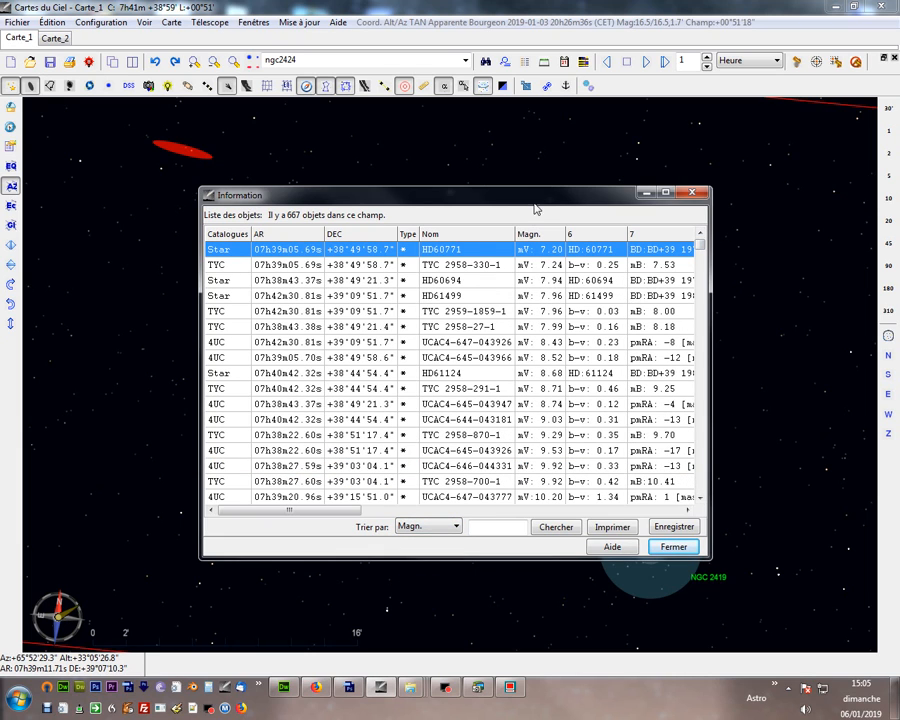
mouse_move(538, 201)
mouse_down()
mouse_move(556, 201)
mouse_move(535, 192)
mouse_up()
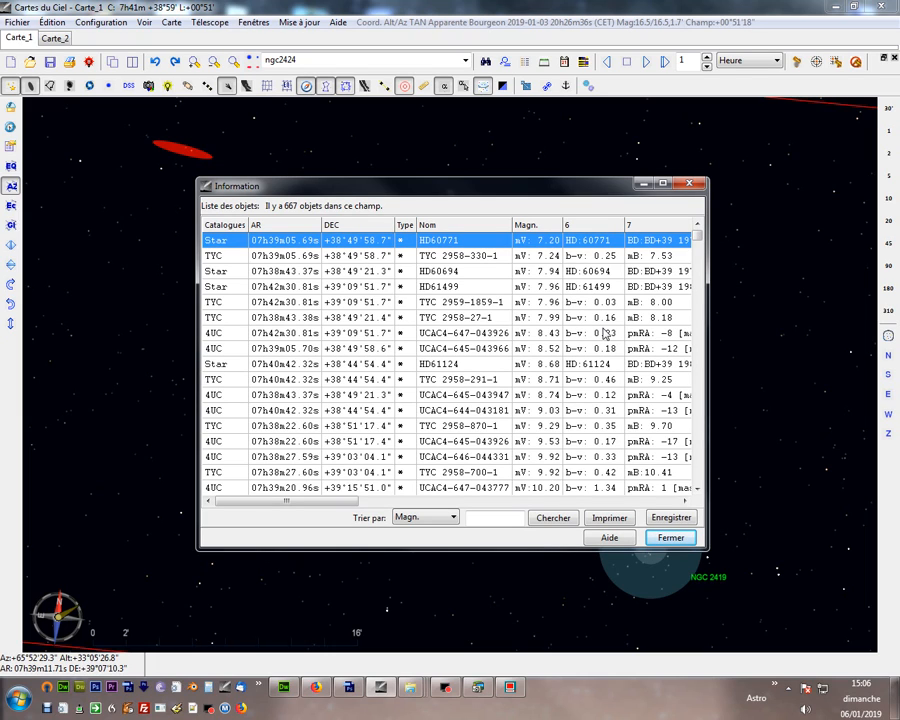
- Examine the magnitudes and b-v colour indices of the listed stars, going from the brightest to the fainter ones
click(598, 472)
scroll(610, 476, down, 7)
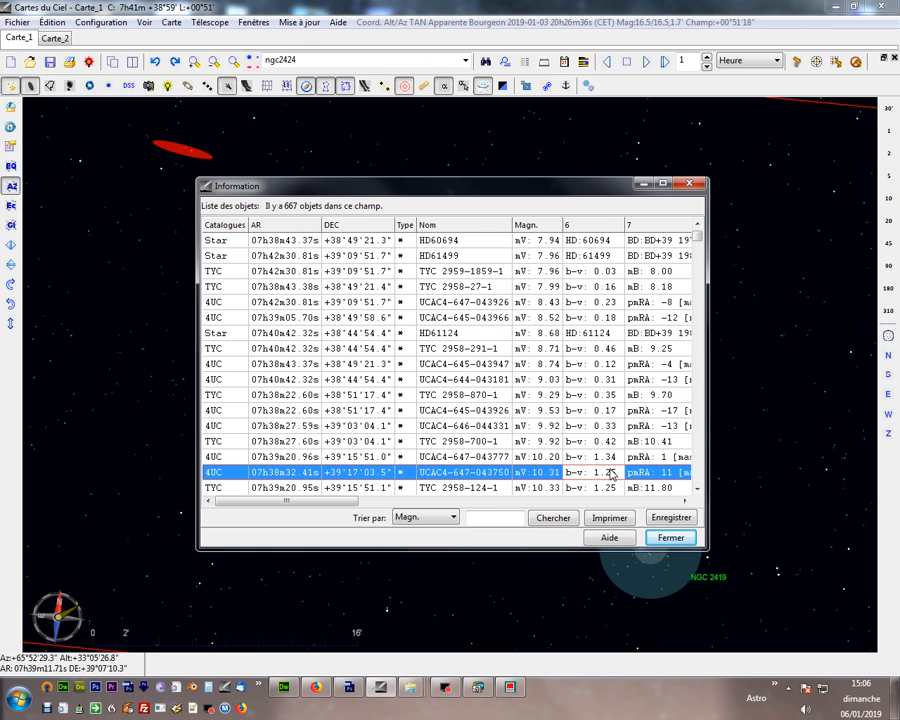
scroll(622, 474, down, 9)
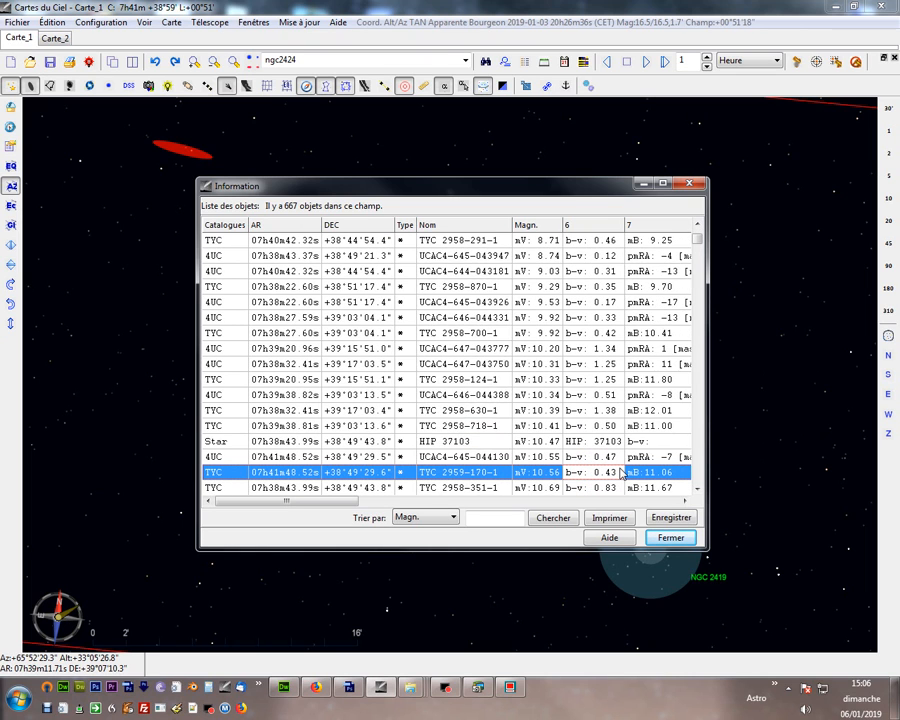
scroll(622, 474, down, 5)
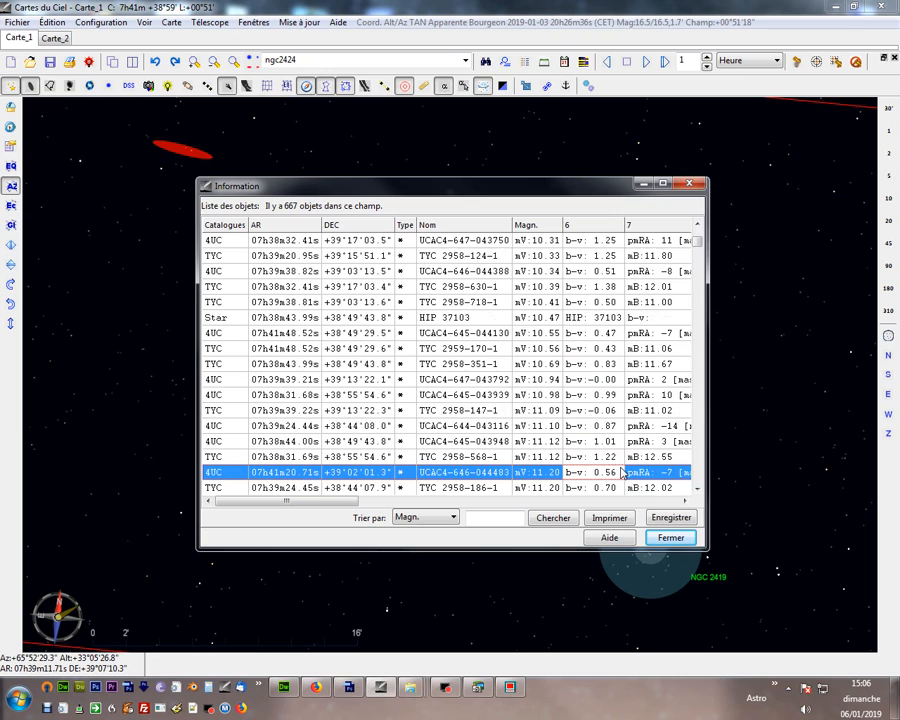
scroll(622, 474, down, 9)
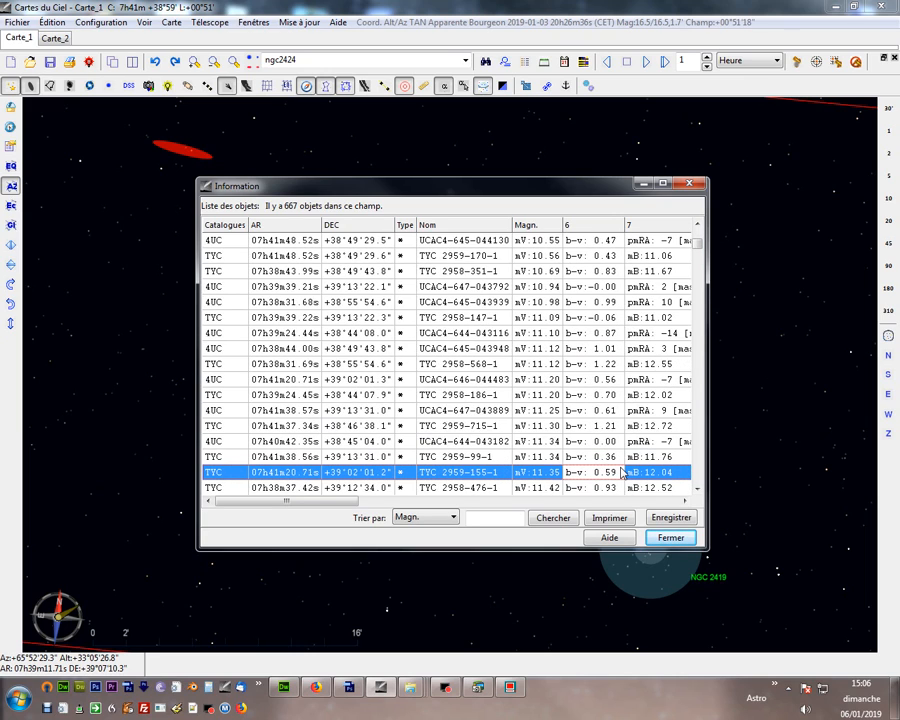
scroll(622, 470, down, 6)
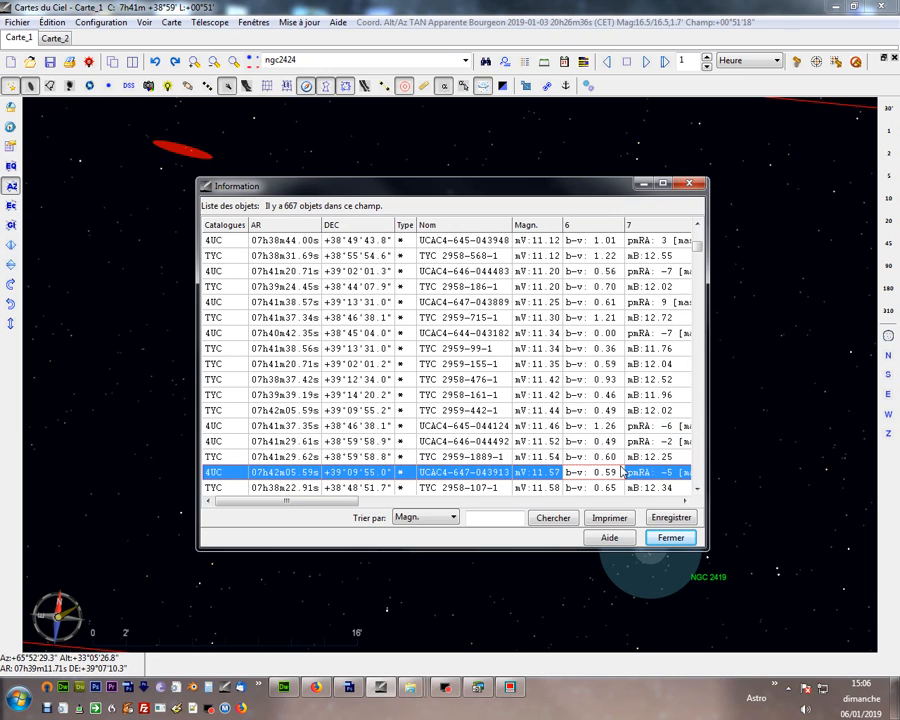
scroll(622, 470, down, 7)
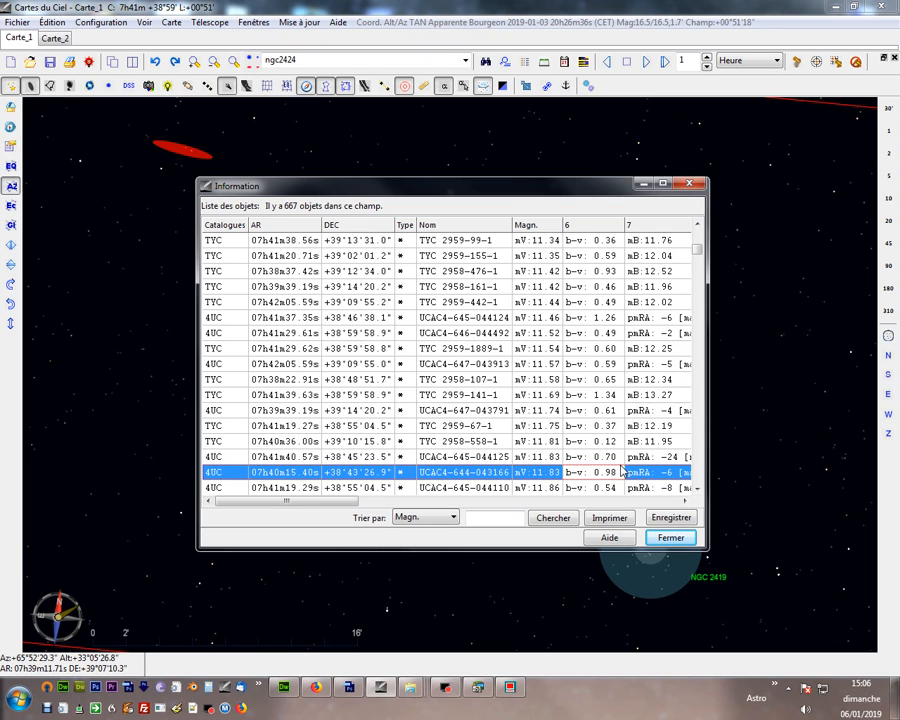
scroll(622, 470, down, 7)
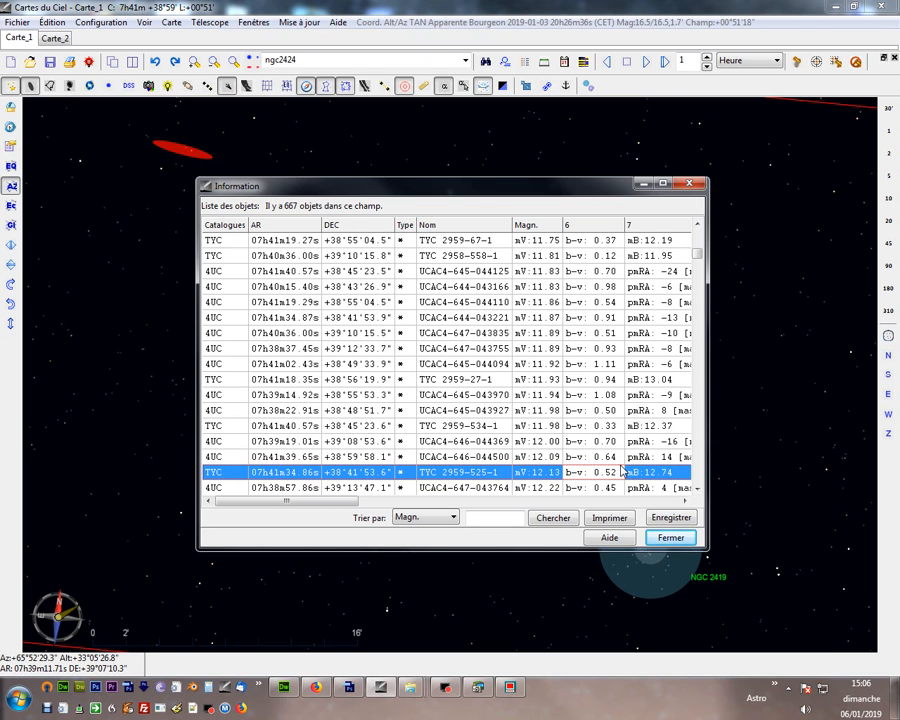
scroll(622, 470, down, 9)
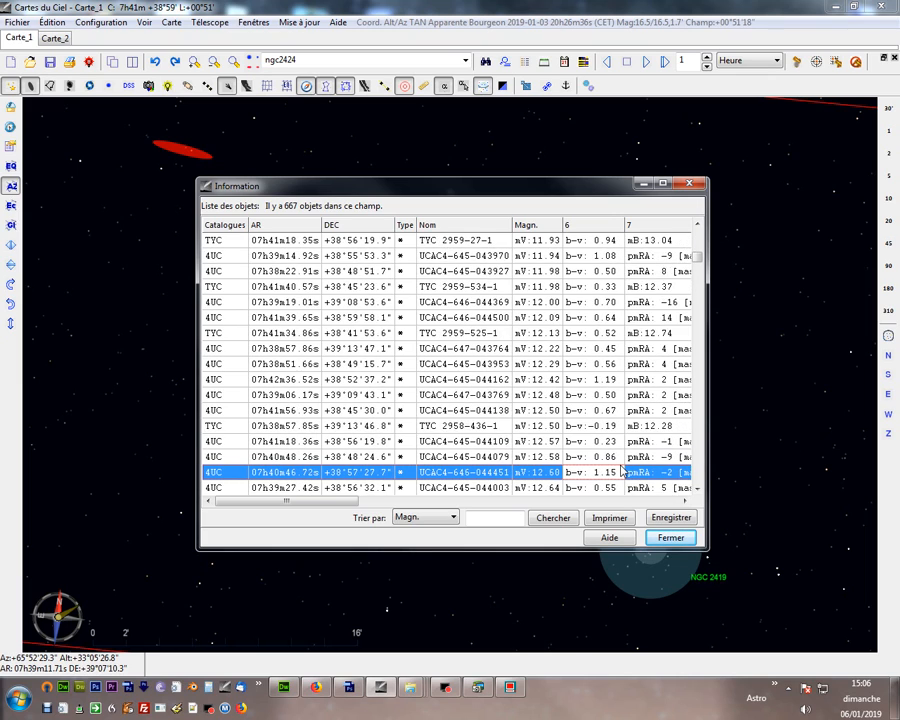
scroll(622, 470, down, 3)
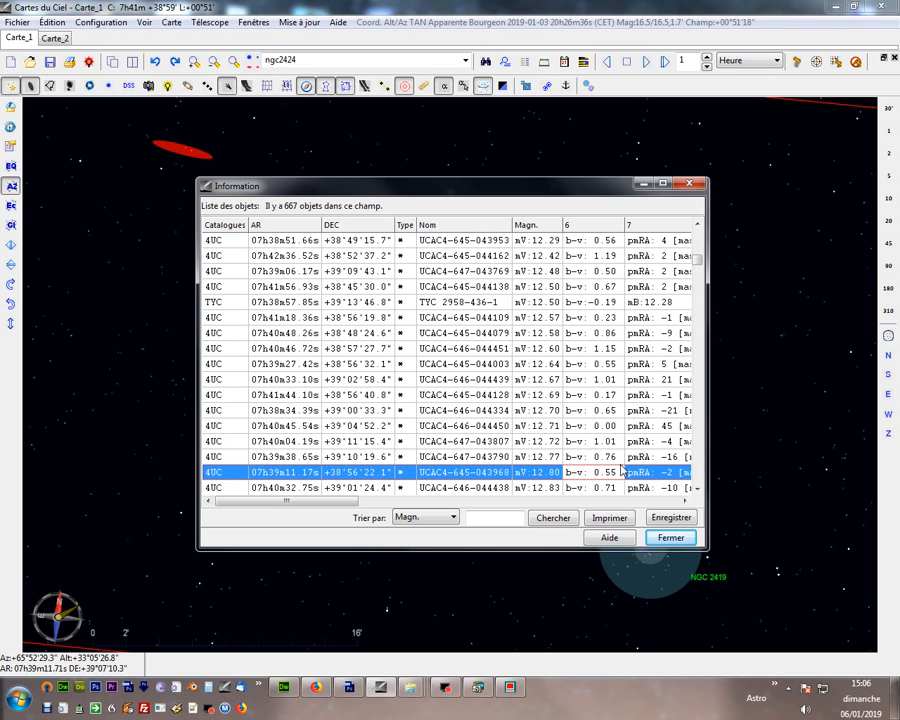
scroll(622, 470, down, 7)
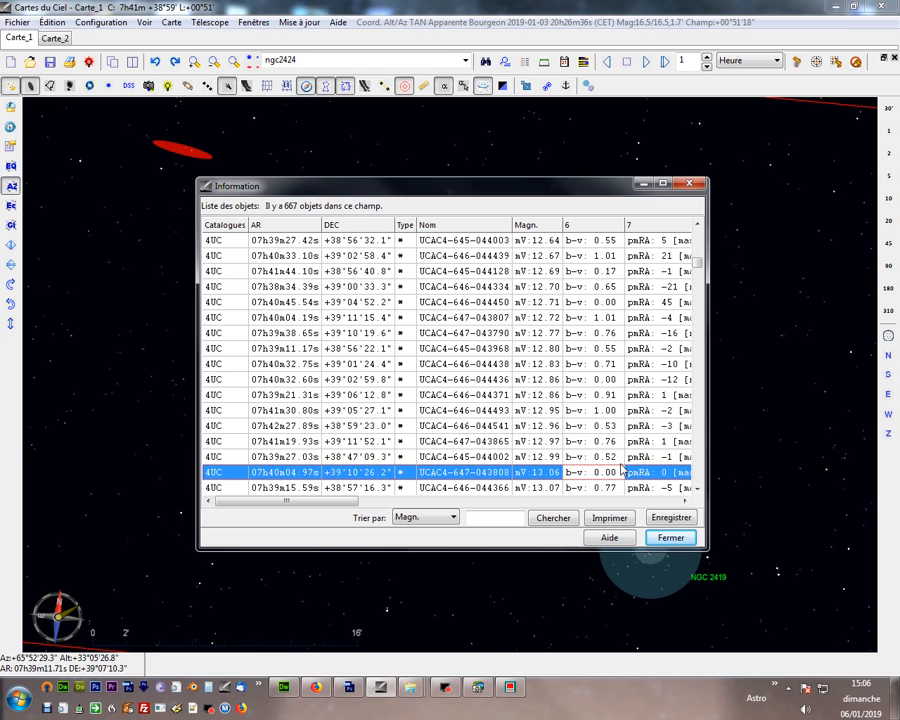
scroll(622, 470, down, 7)
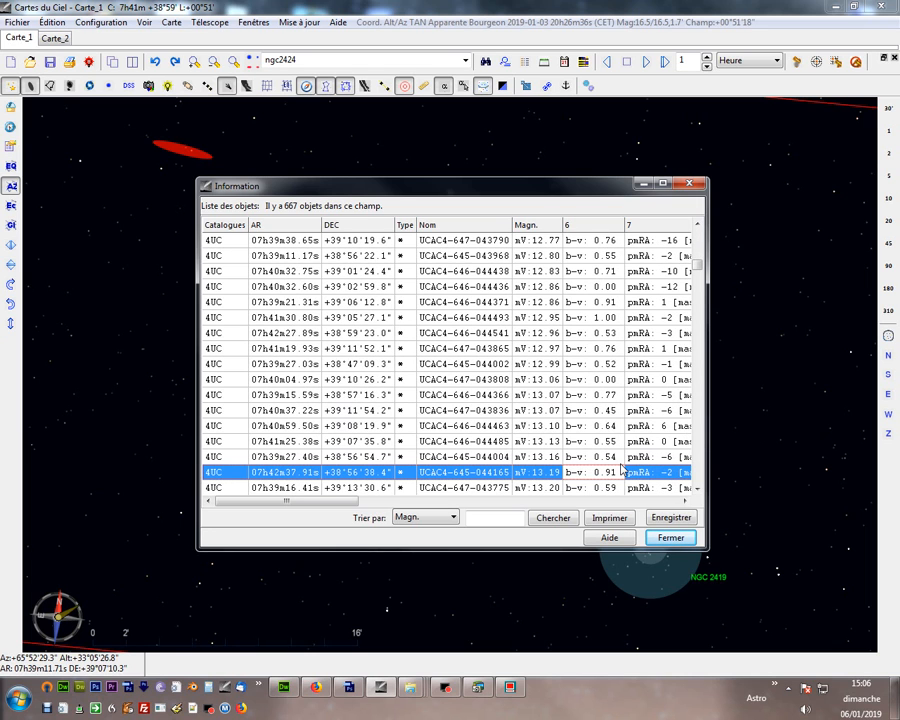
scroll(622, 470, down, 9)
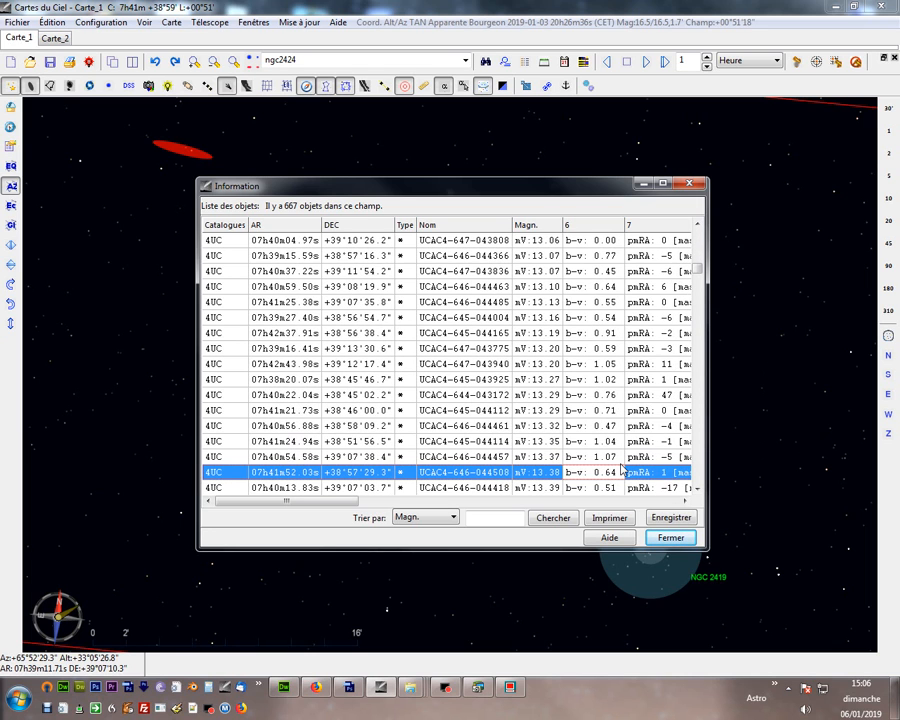
scroll(622, 470, down, 5)
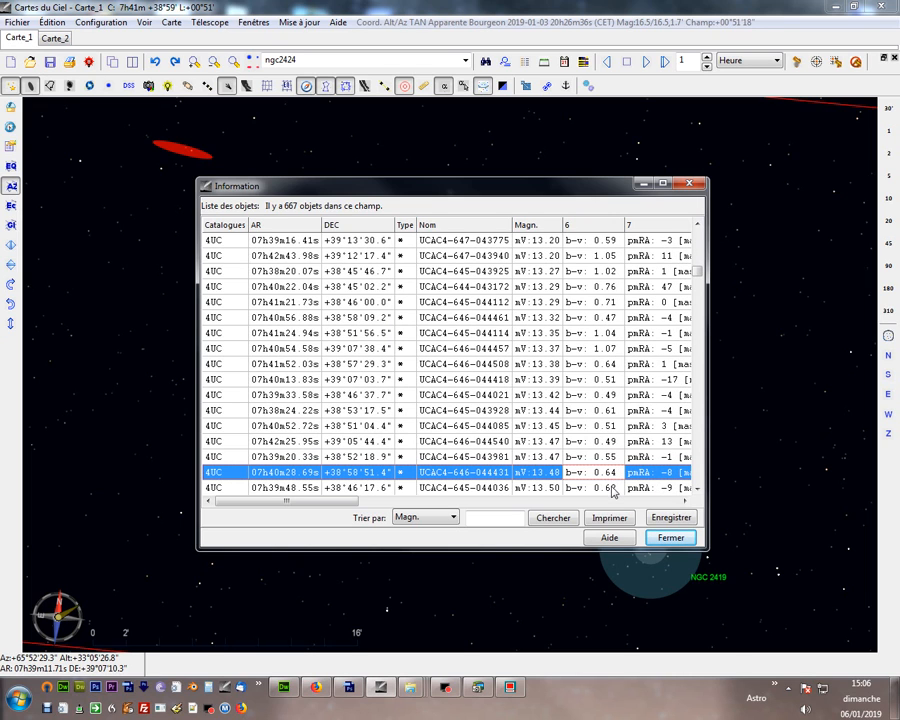
scroll(613, 491, down, 2)
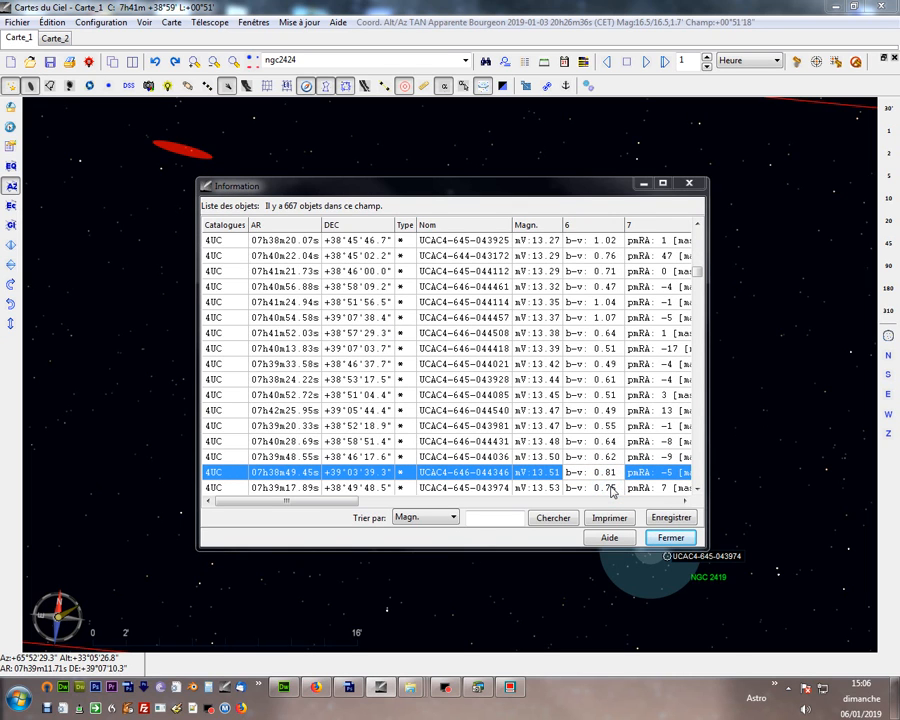
scroll(613, 491, down, 2)
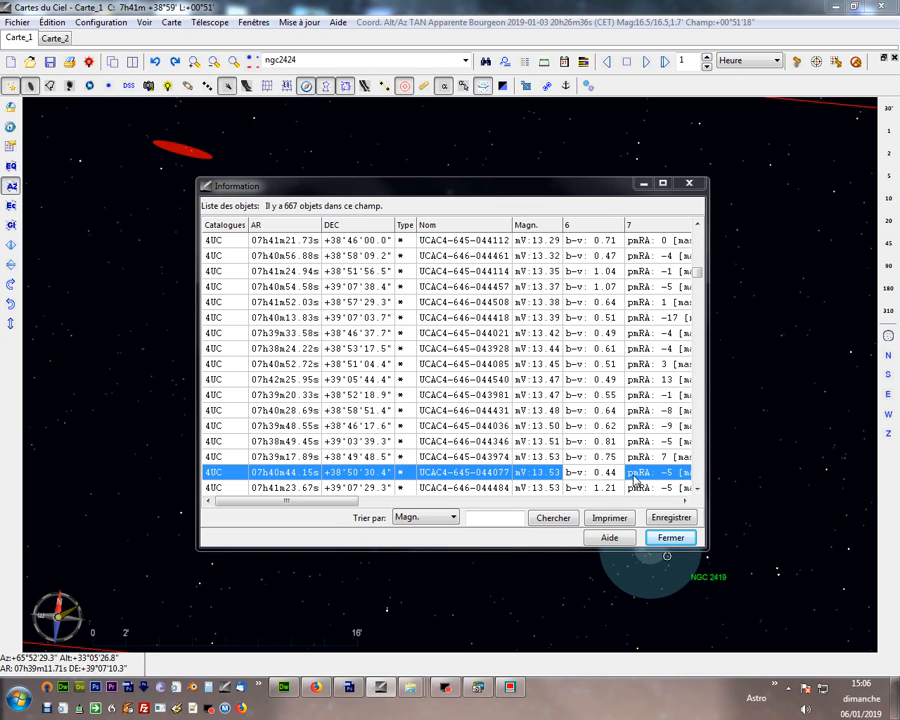
click(602, 425)
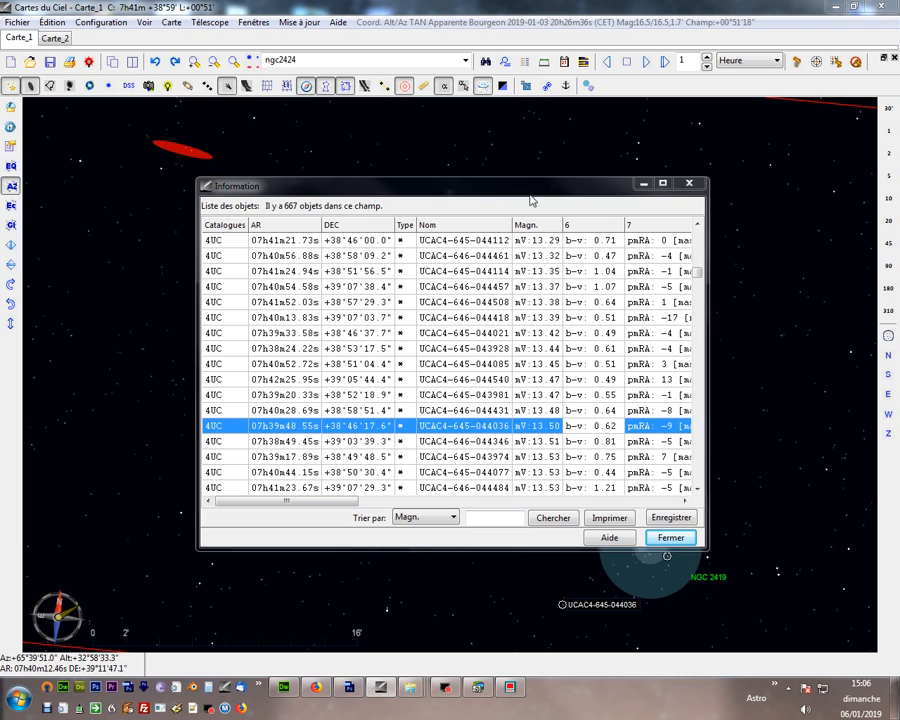
key(Escape)
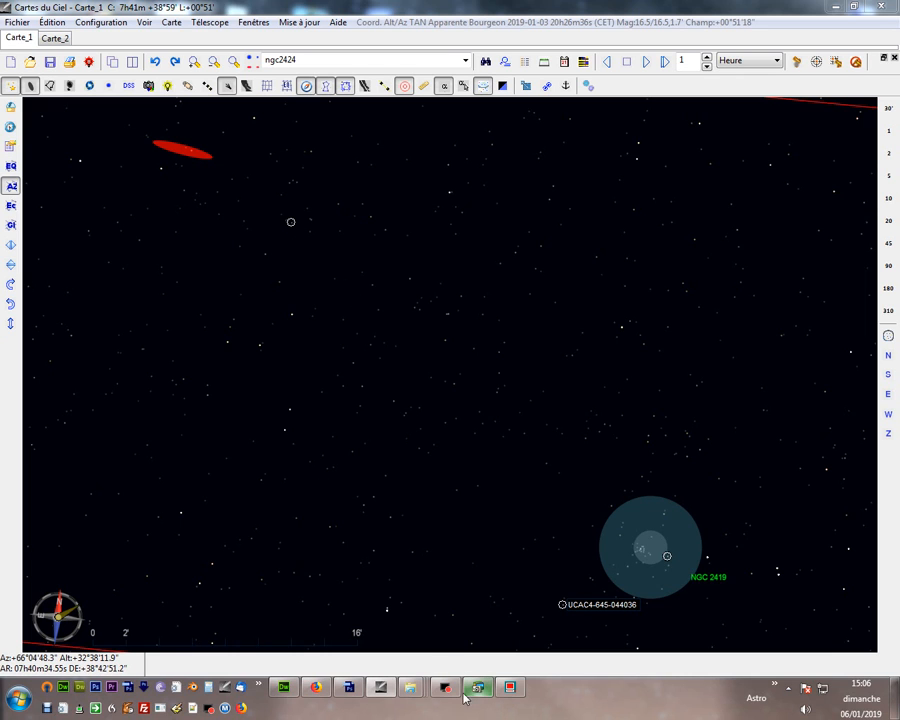
click(510, 687)
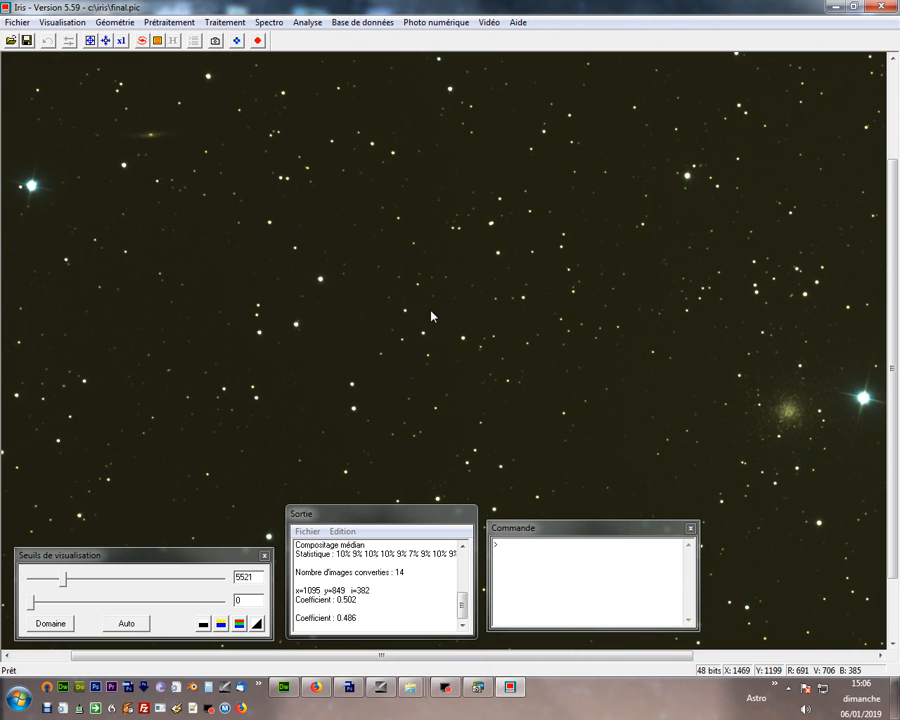
- Compare the Cartes du Ciel chart with the Iris image to identify the marked reference star near the edge-on galaxy
click(510, 688)
click(510, 688)
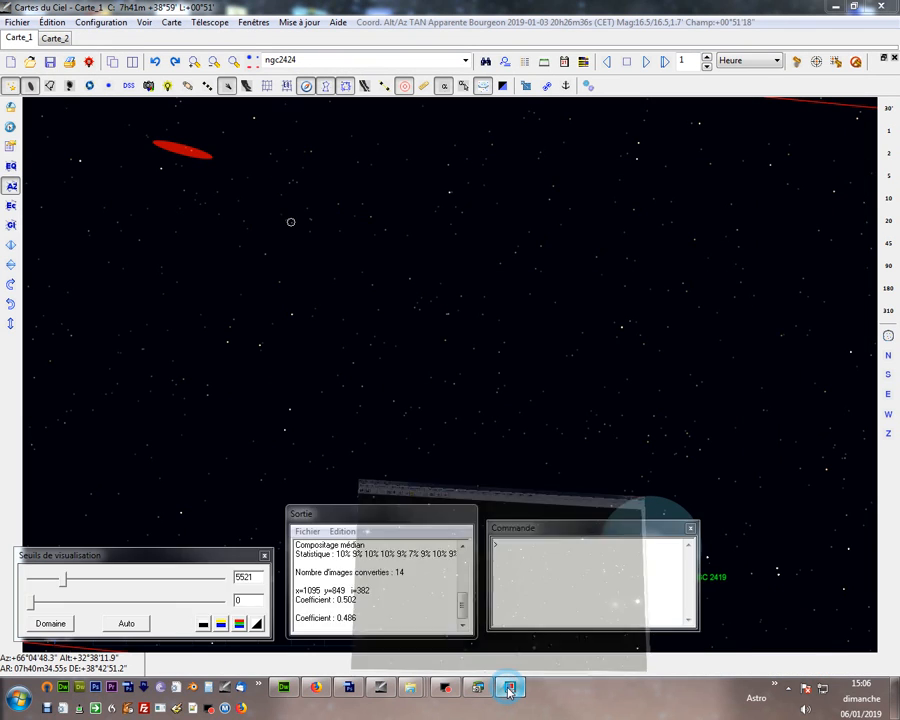
click(510, 688)
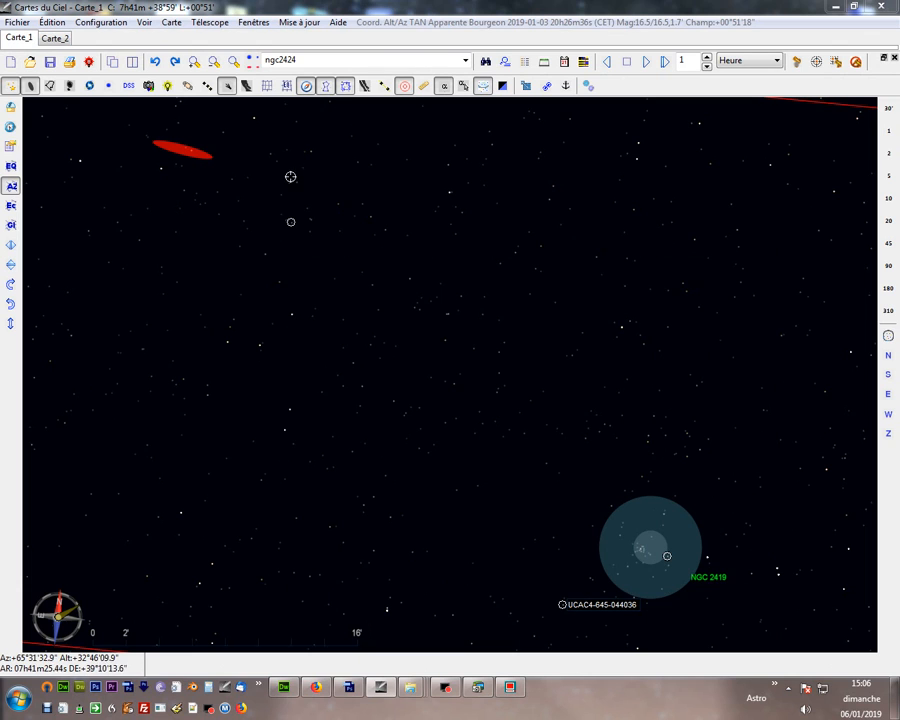
click(510, 688)
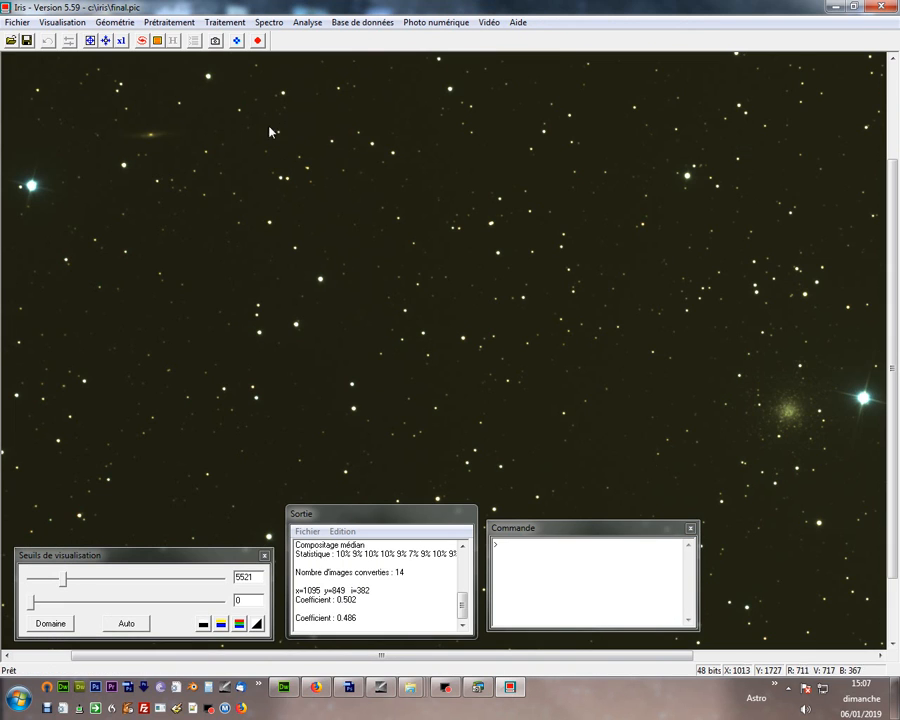
click(510, 688)
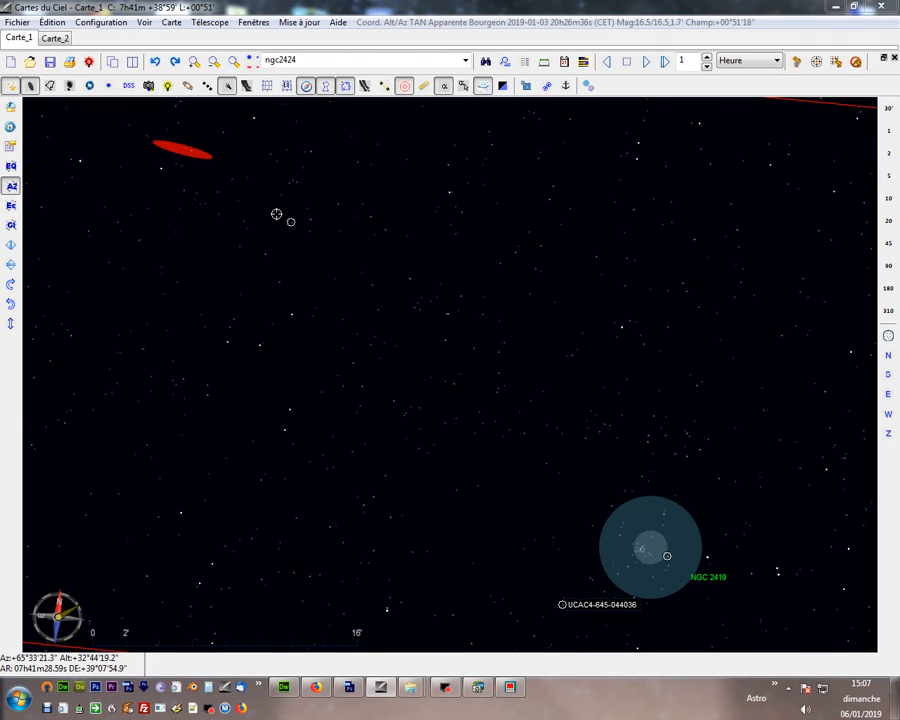
click(510, 688)
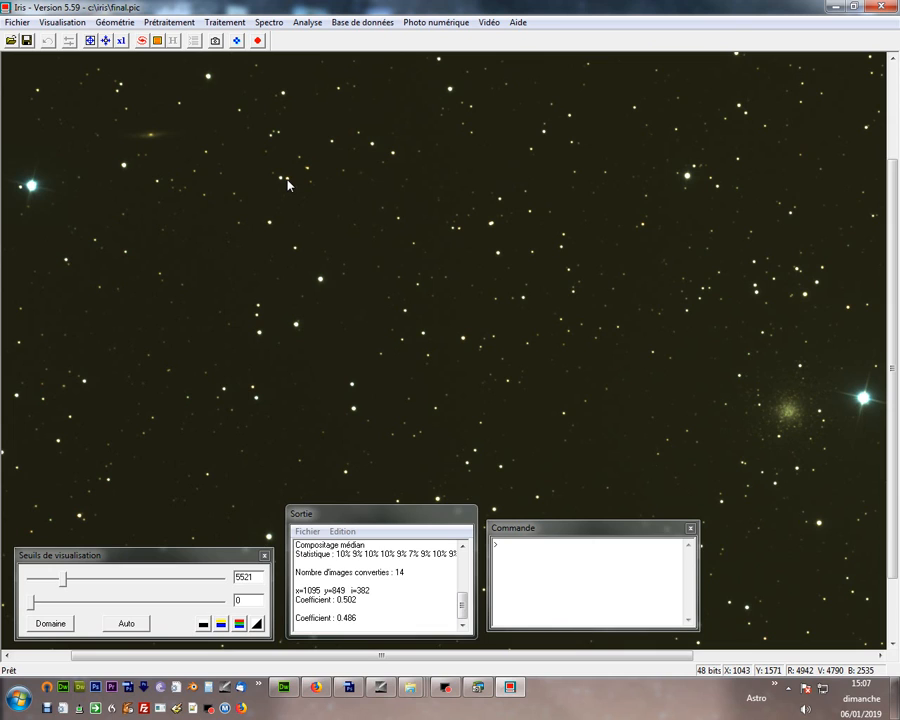
- With the upper display threshold at 960, select the right-hand star of the close pair southeast of the galaxy and run the white command on it
click(123, 42)
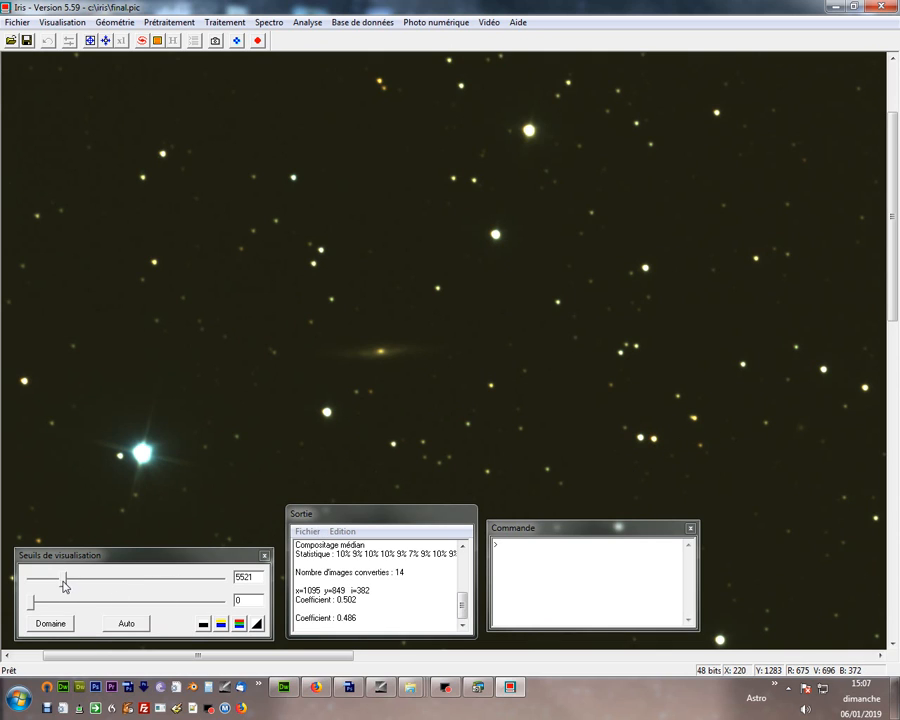
drag(64, 586, 37, 585)
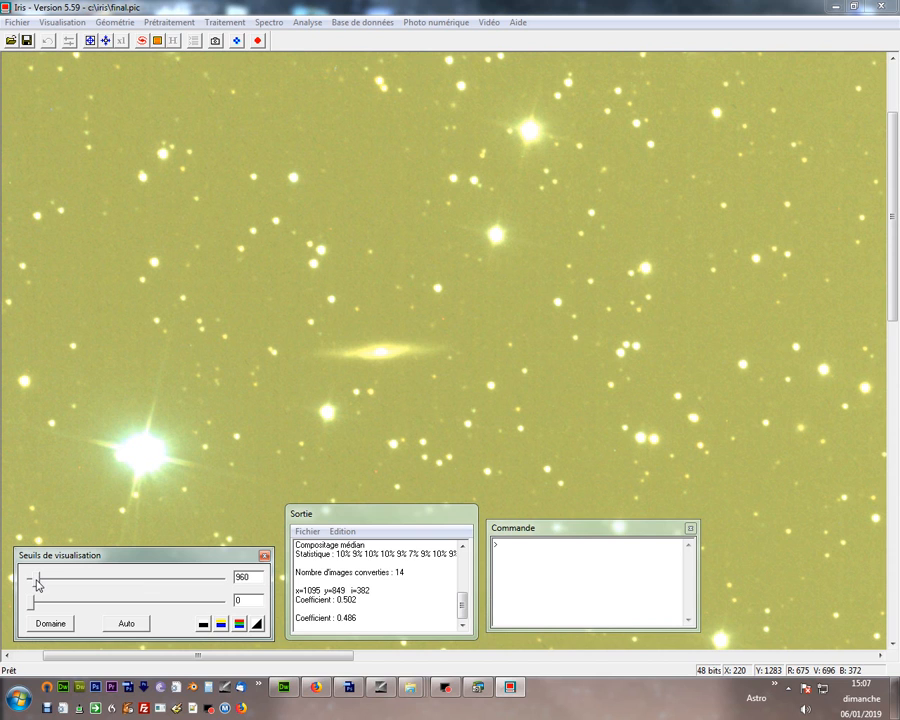
click(650, 437)
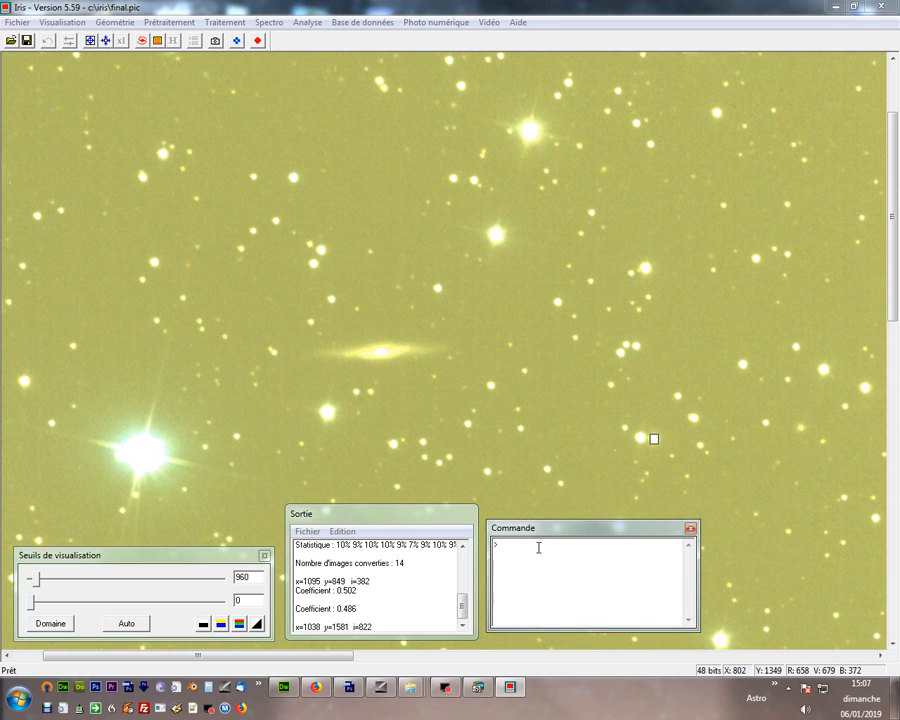
text(white)
key(Return)
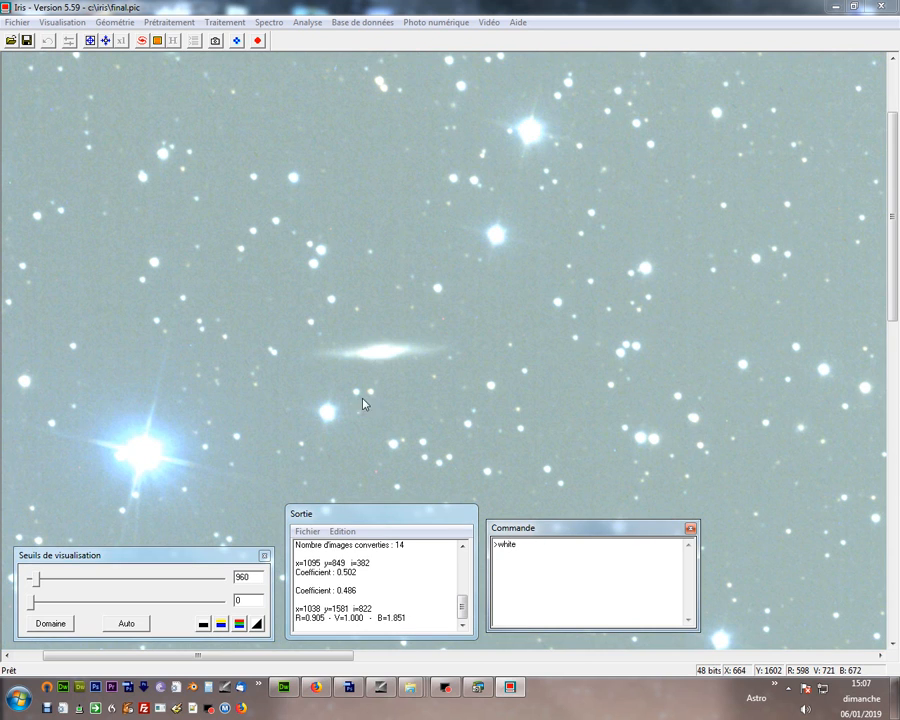
- Raise the upper display threshold to 3601 and check the star colours across the whole balanced image
click(35, 580)
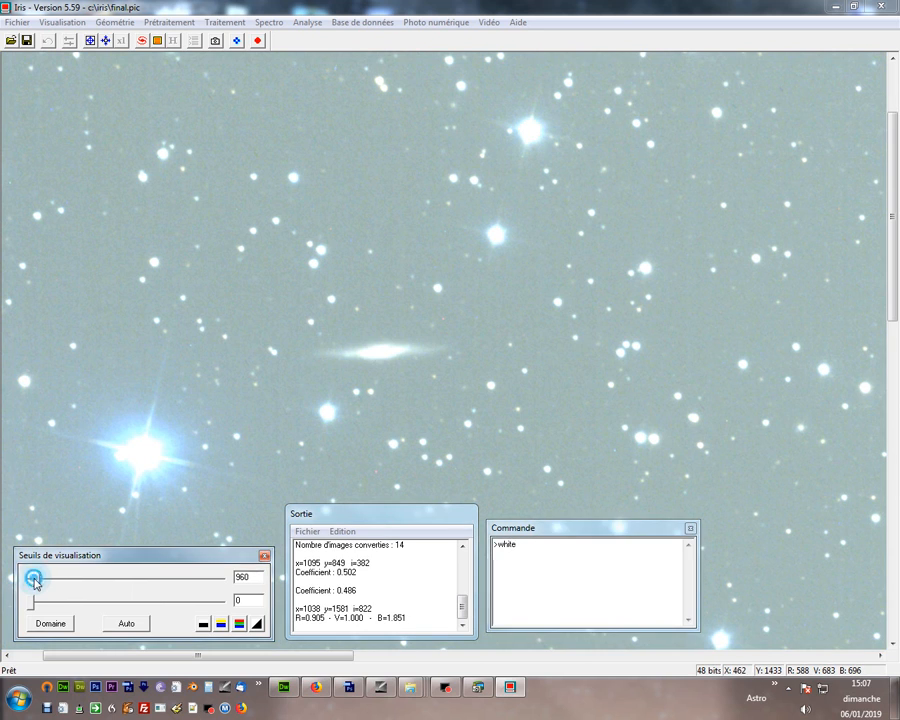
drag(35, 583, 53, 580)
click(895, 215)
drag(895, 215, 895, 390)
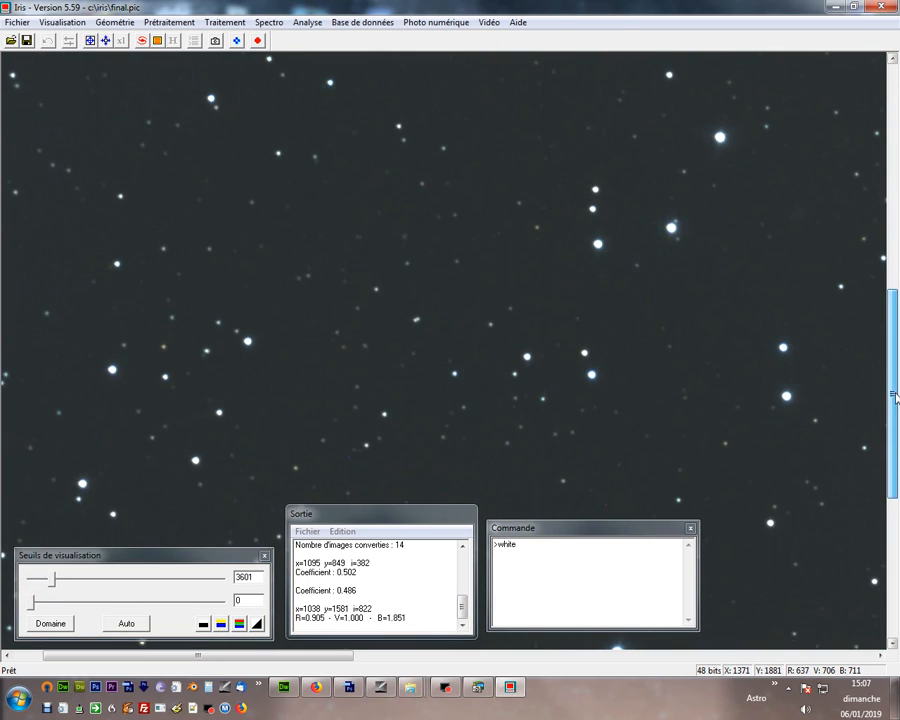
click(104, 41)
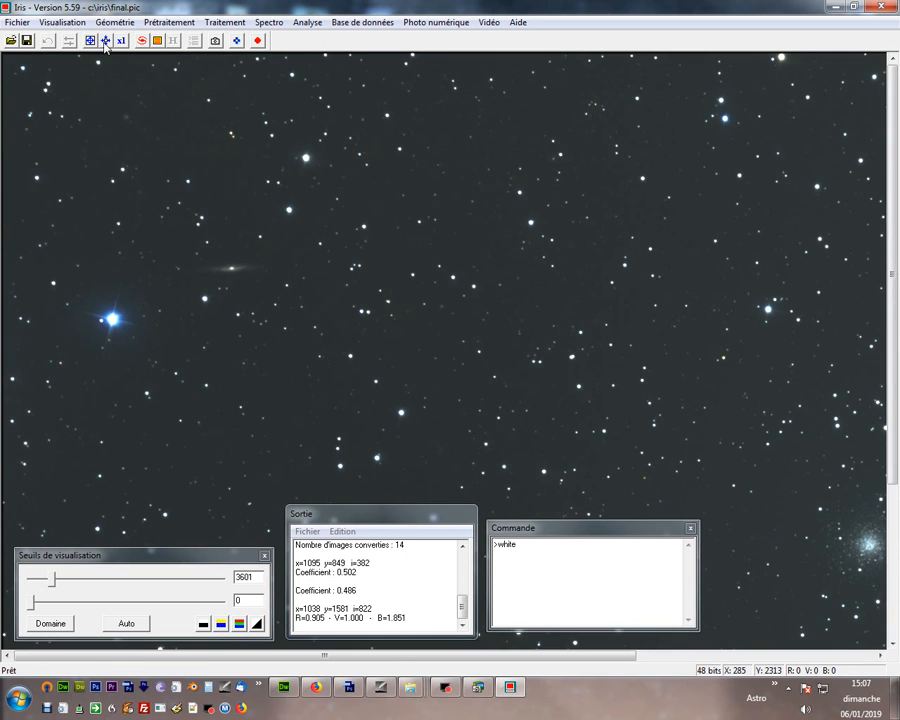
click(104, 41)
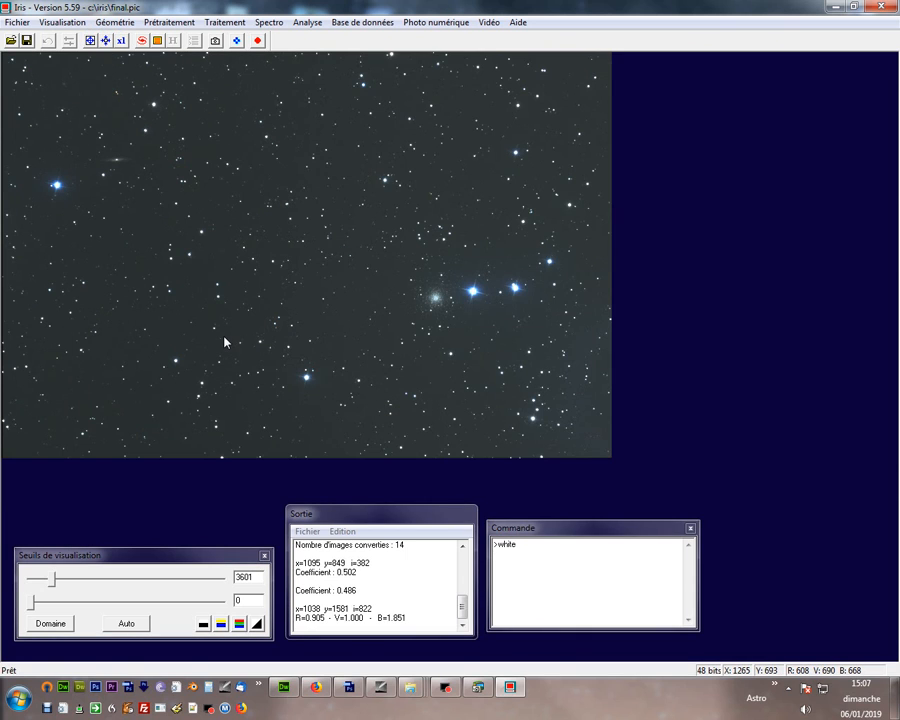
- Save the white-balanced image as final_bal using the save command
double_click(513, 549)
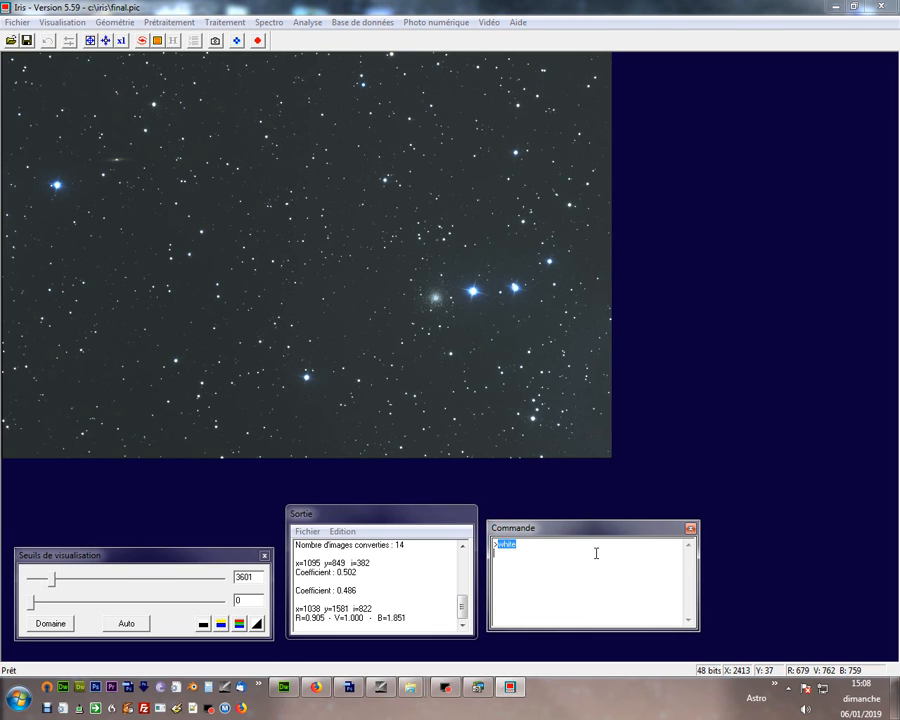
key(Return)
text(save final_bal)
key(Return)
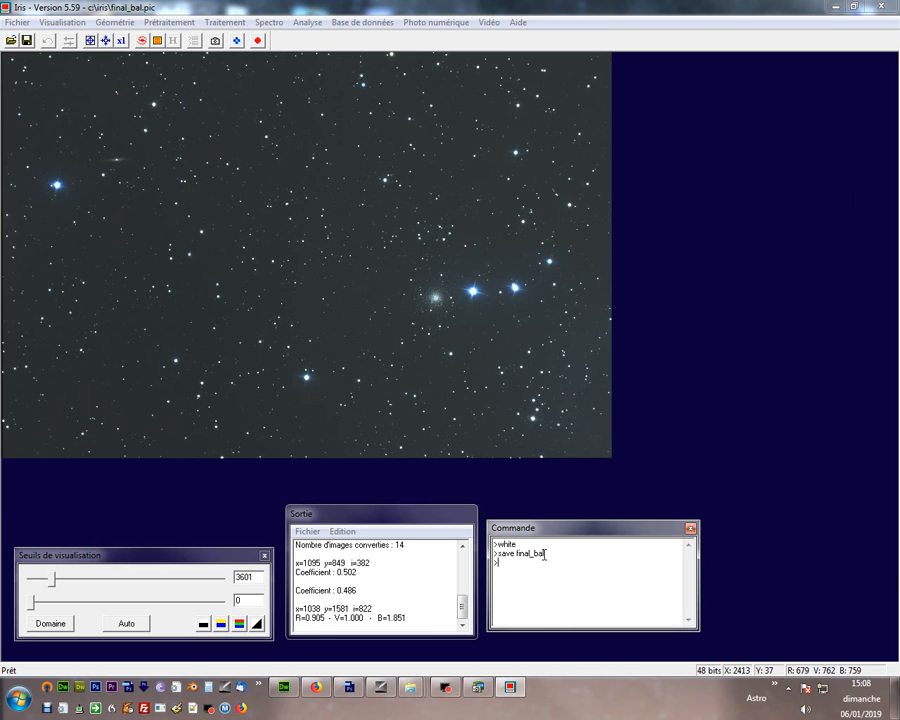